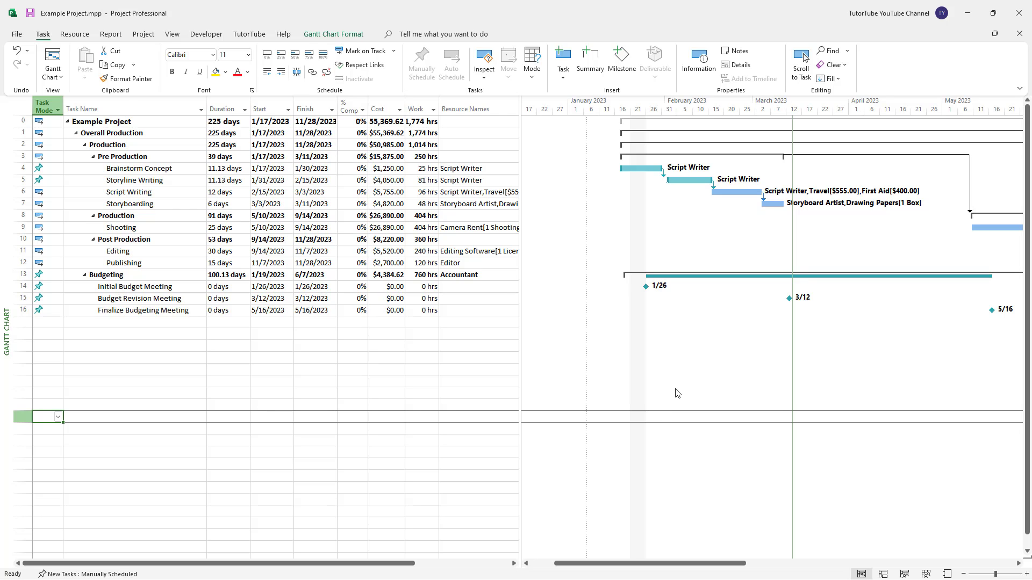
- Switch the project to the Task Usage view and add the Assignment Units column after Finish
click(173, 34)
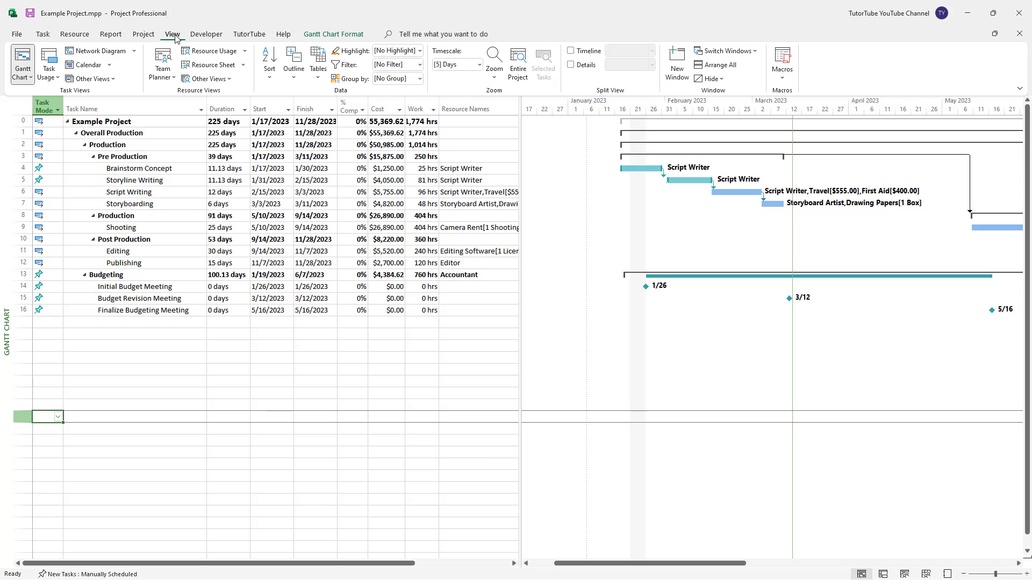
click(49, 60)
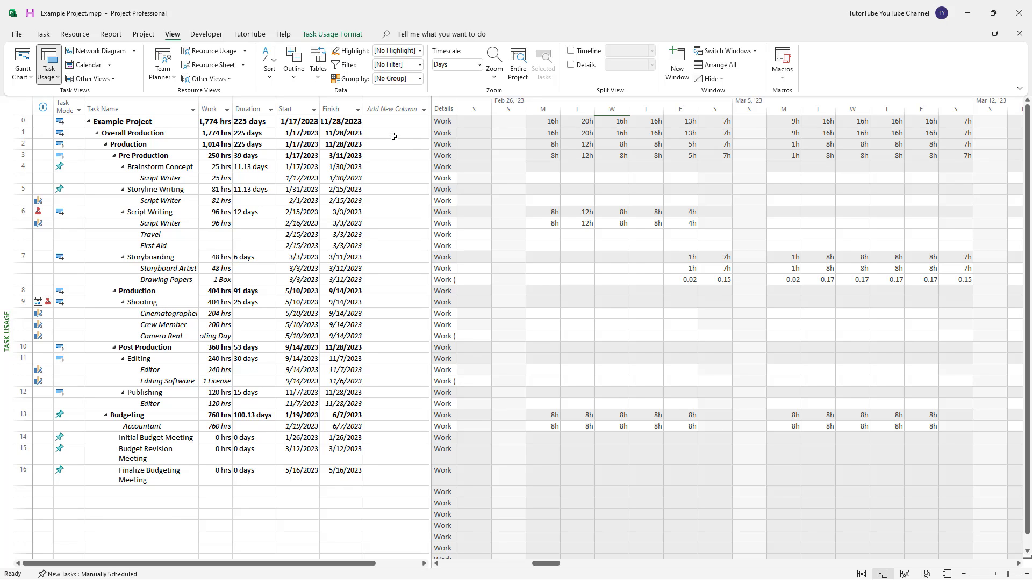
click(394, 109)
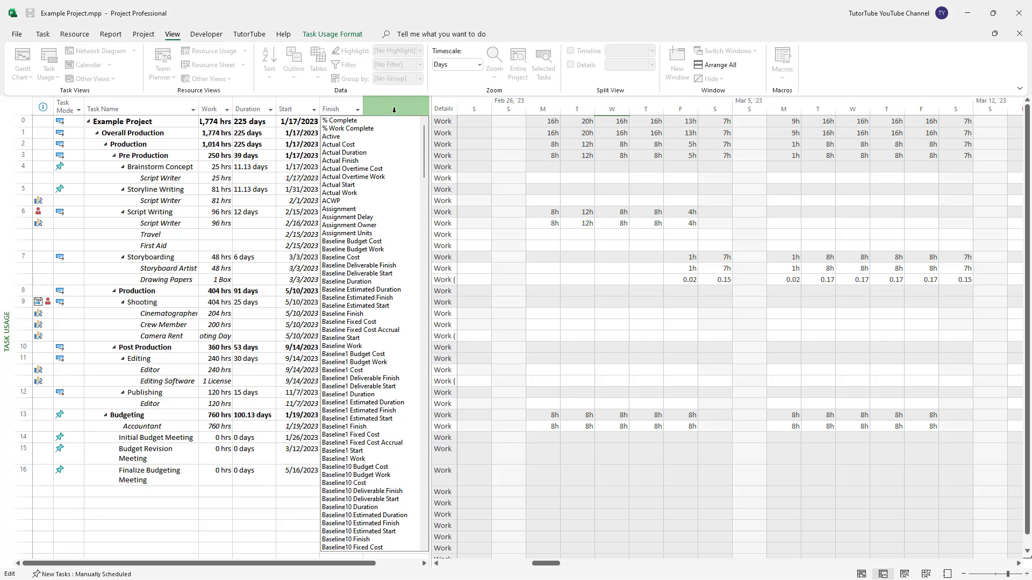
text(assignment)
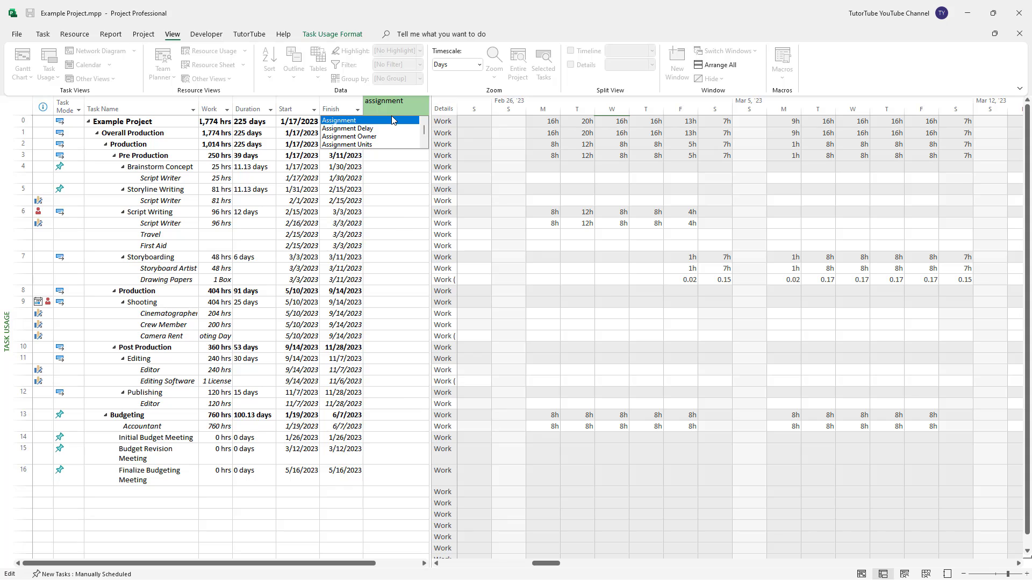
click(359, 145)
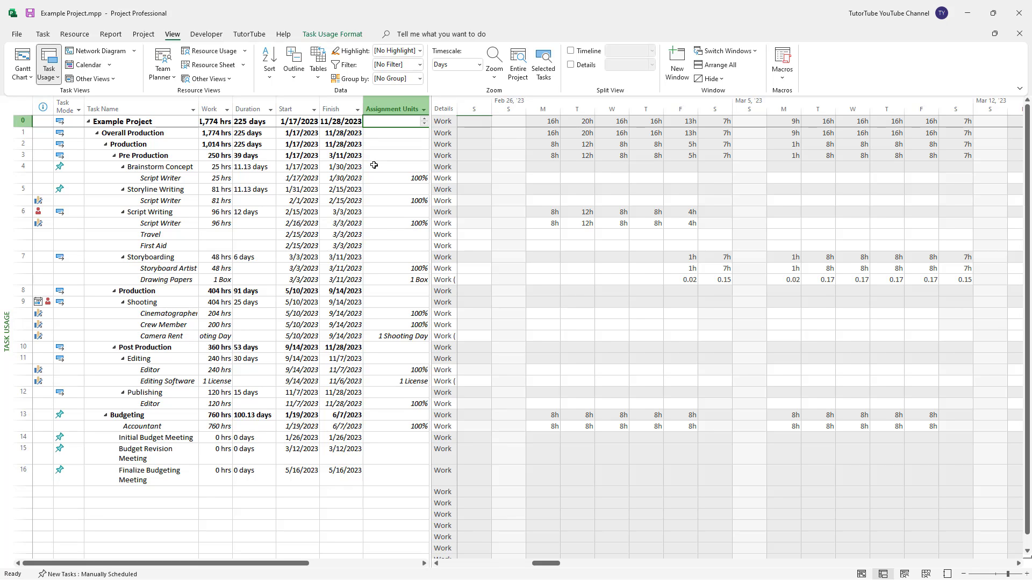
- Set the Script Writer's assignment units under Brainstorm Concept to 50%
click(421, 177)
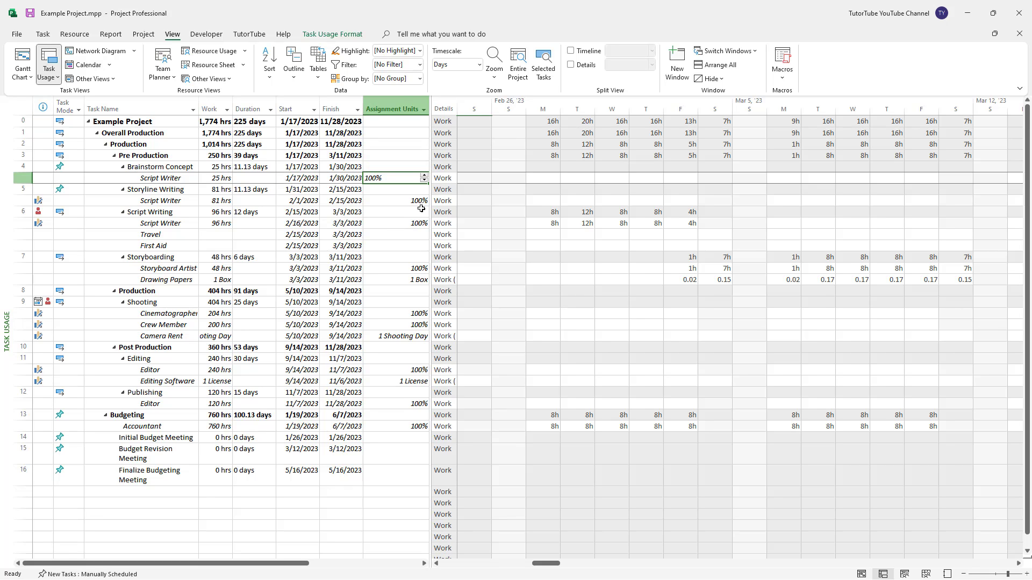
click(420, 201)
click(418, 223)
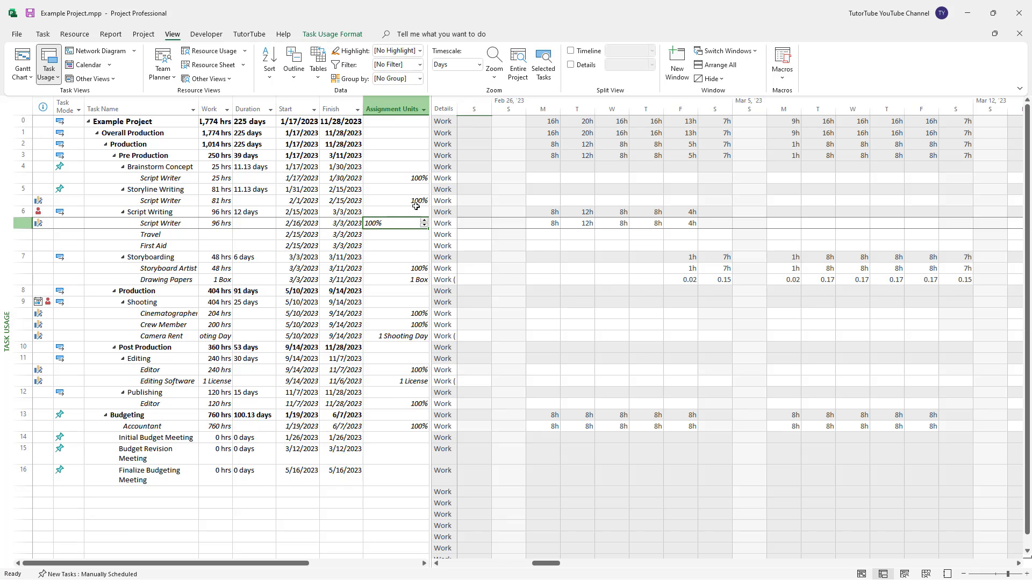
click(415, 176)
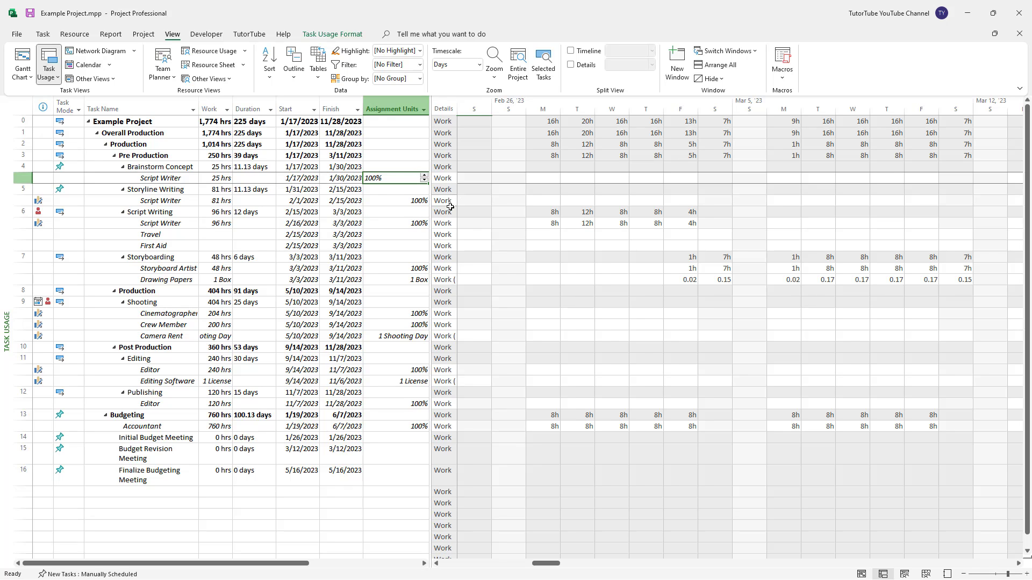
click(42, 33)
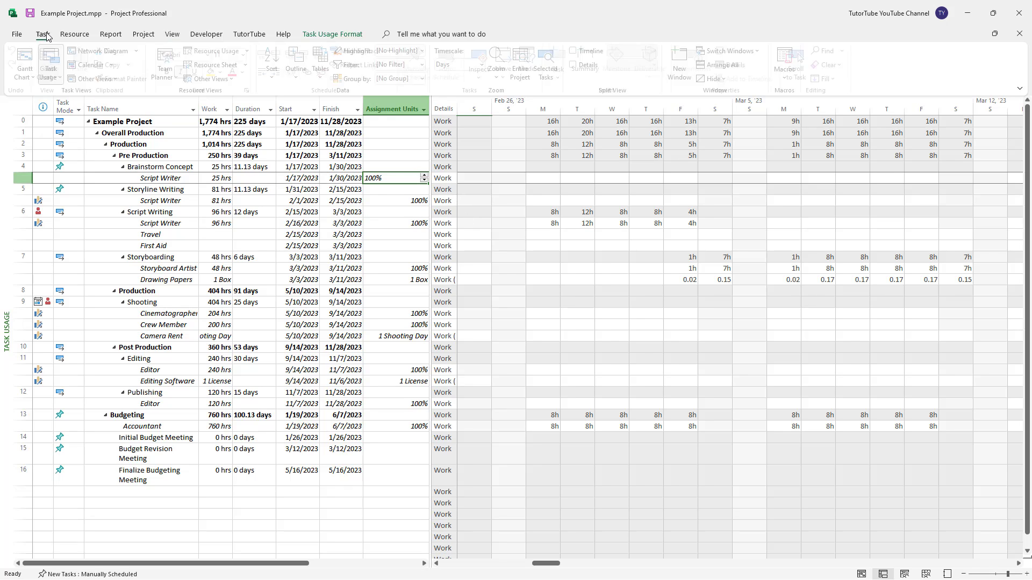
click(801, 58)
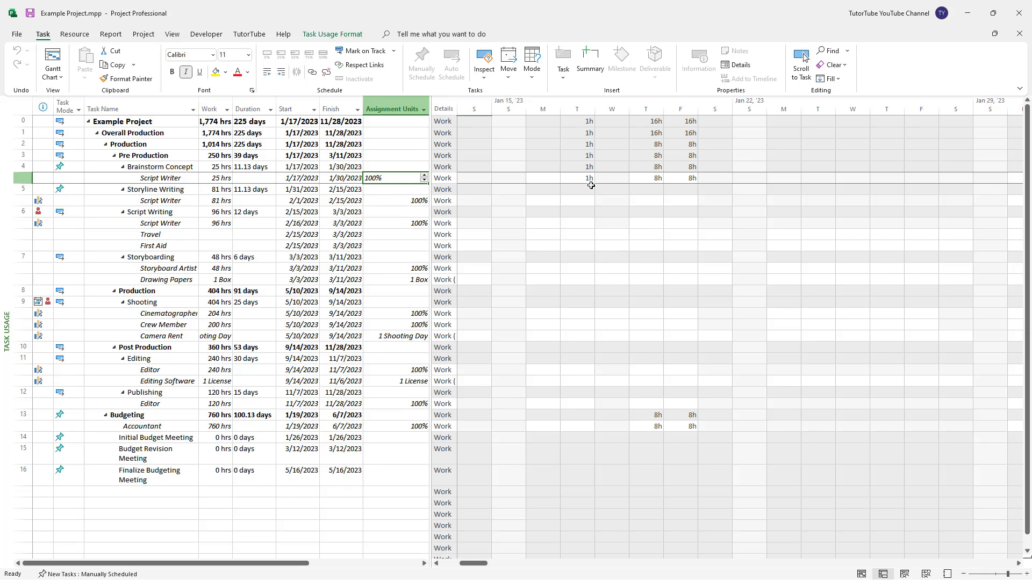
click(413, 213)
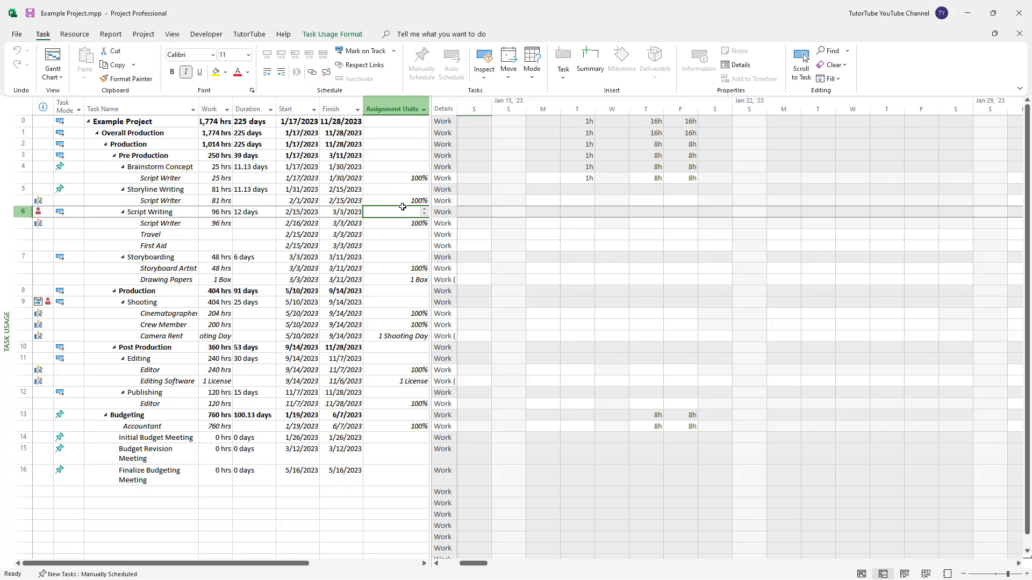
click(403, 175)
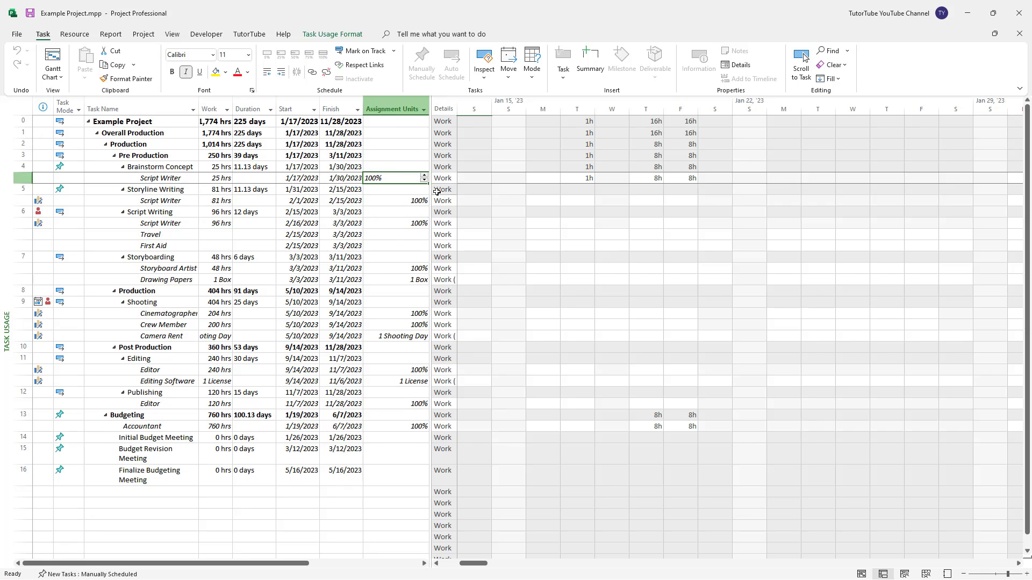
text(50)
key(Return)
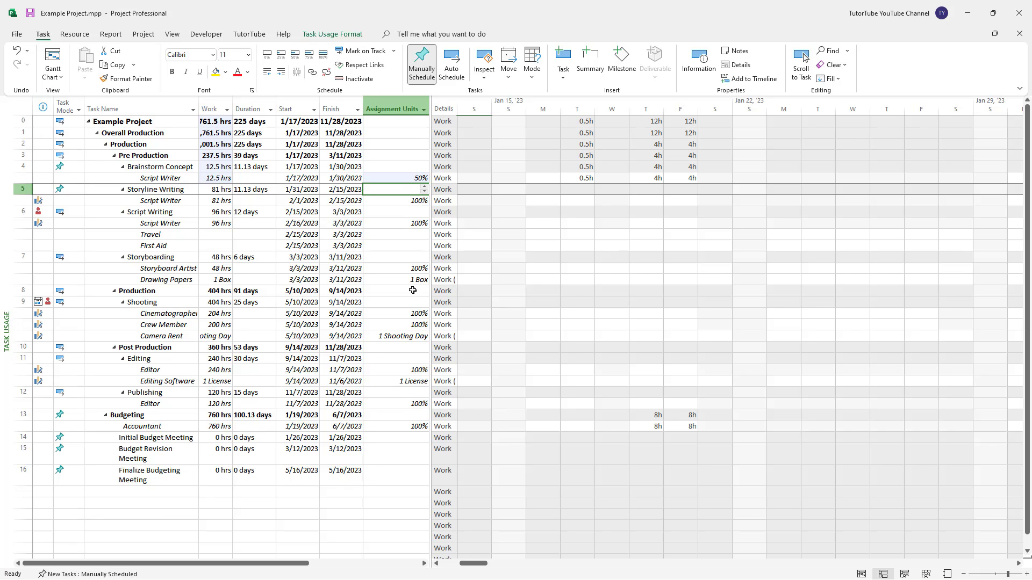
- Set the Editor's assignment units under the Editing task to 75%
click(411, 372)
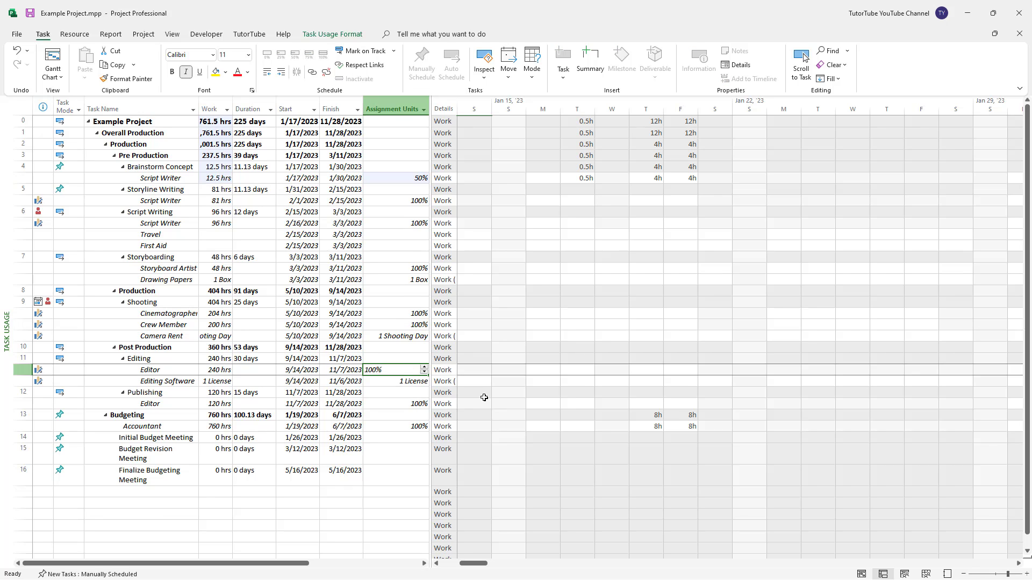
click(484, 398)
click(404, 370)
click(411, 371)
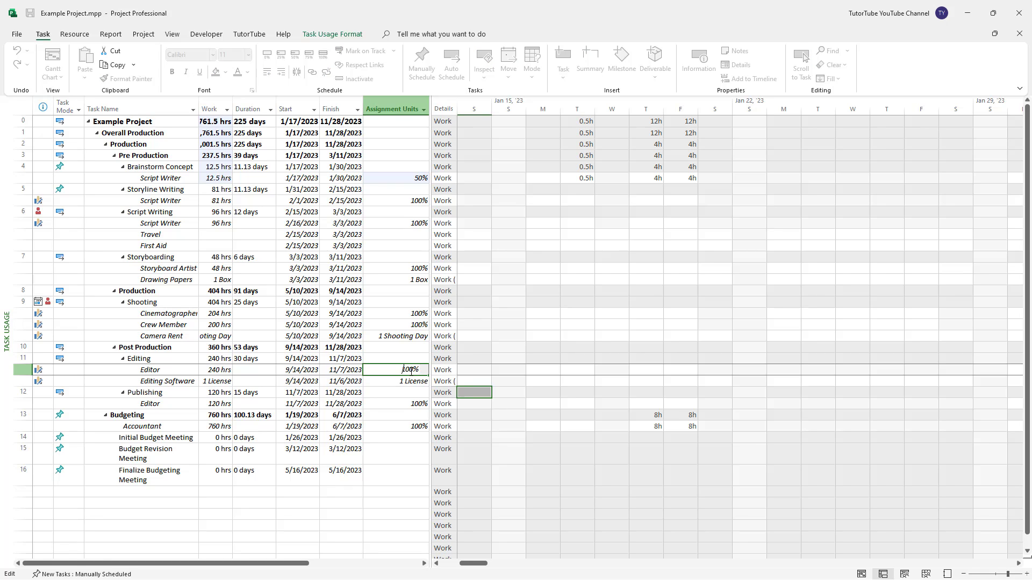
click(508, 324)
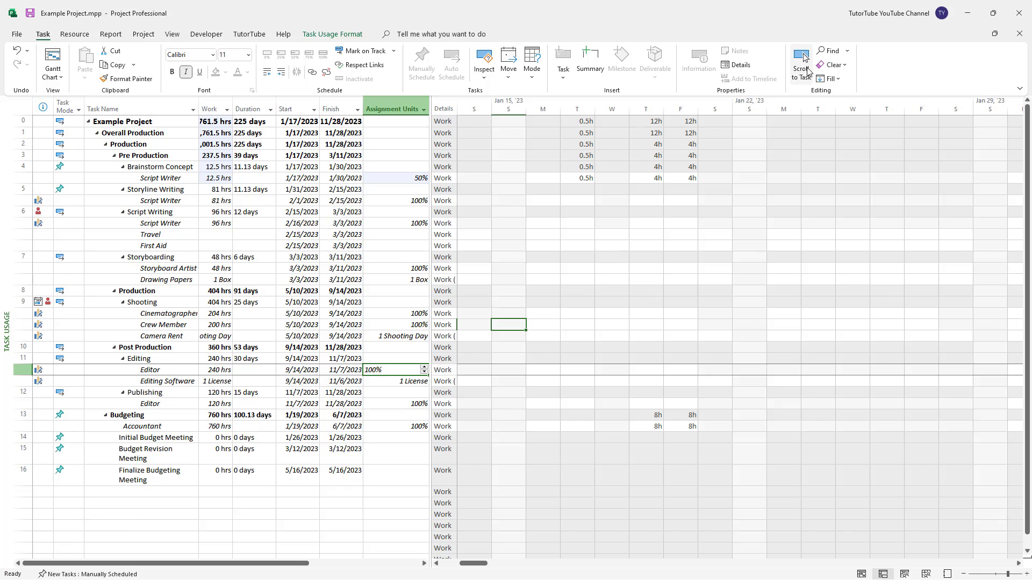
click(800, 61)
click(390, 392)
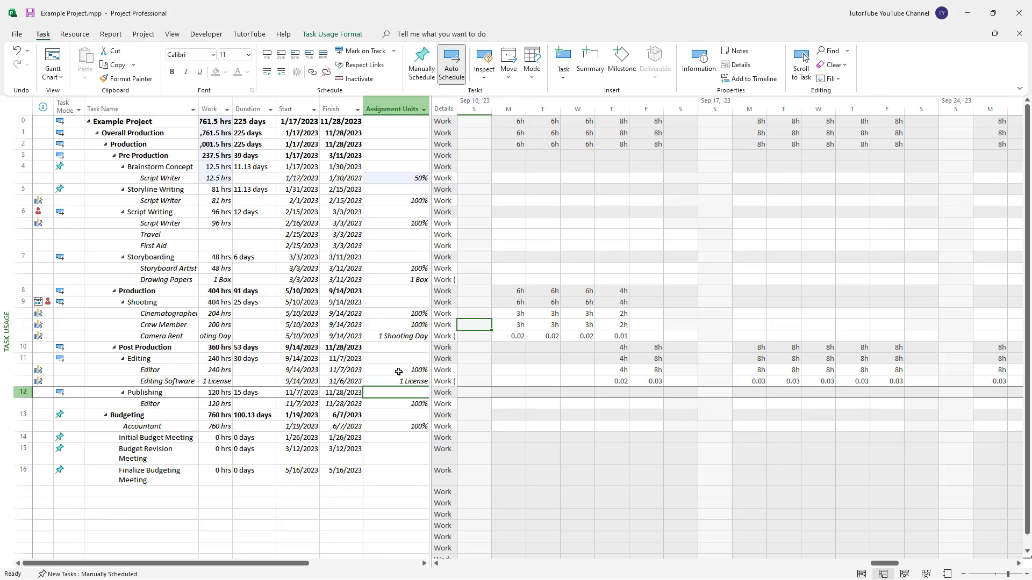
click(402, 370)
key(ctrl+s)
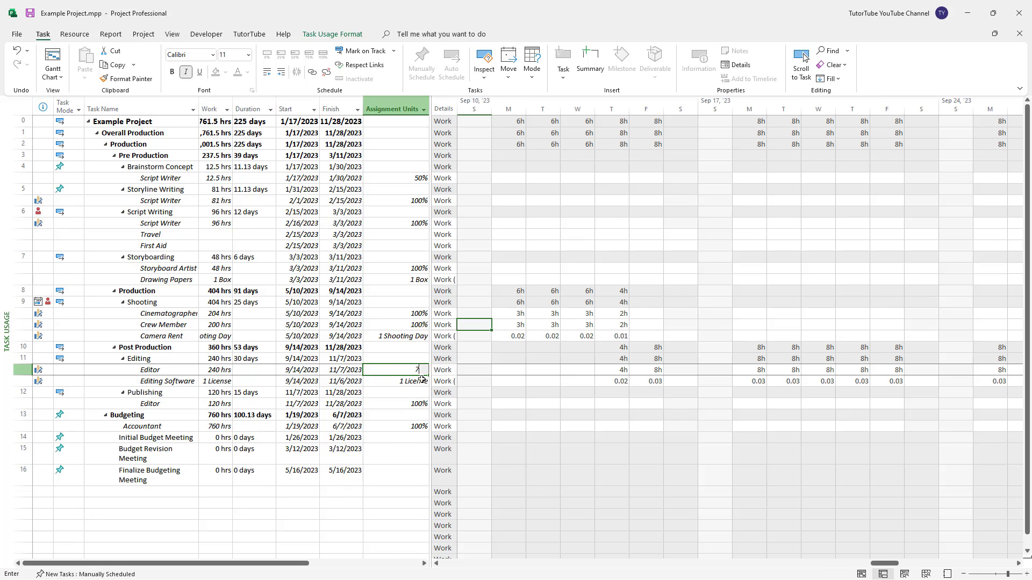
text(75)
key(Return)
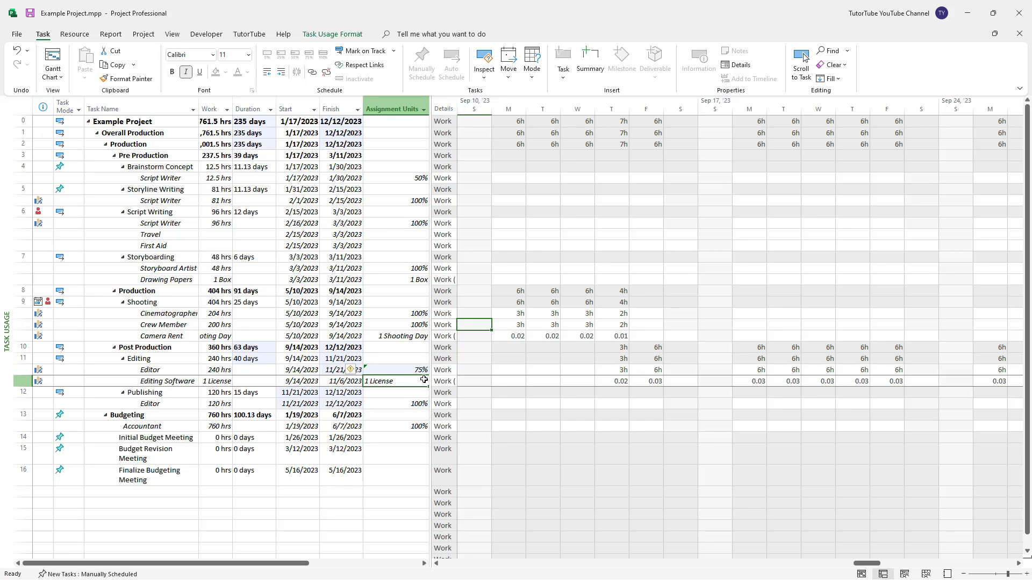
- Return the Editor's assignment units under the Editing task to 100%
click(416, 370)
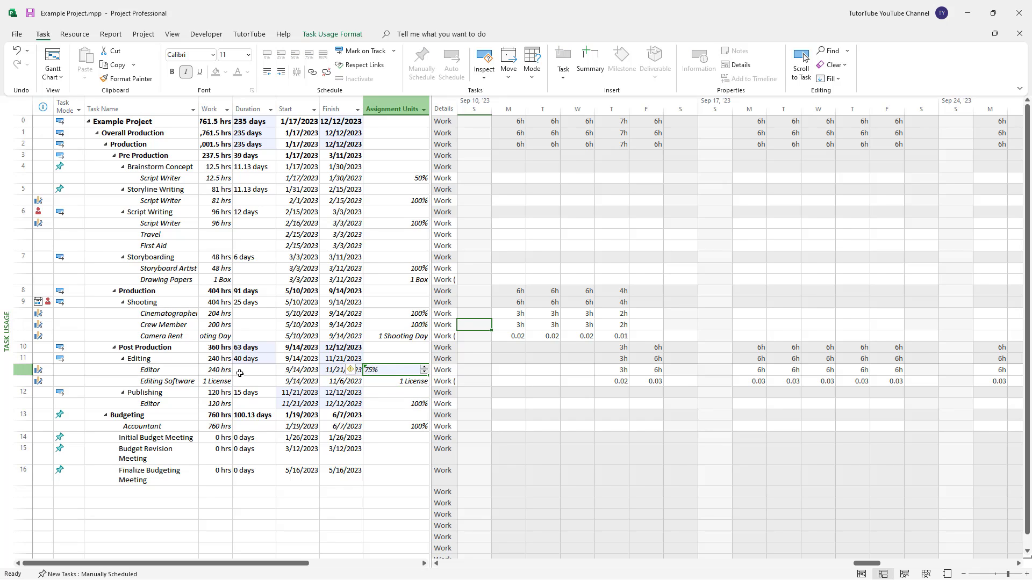
text(100)
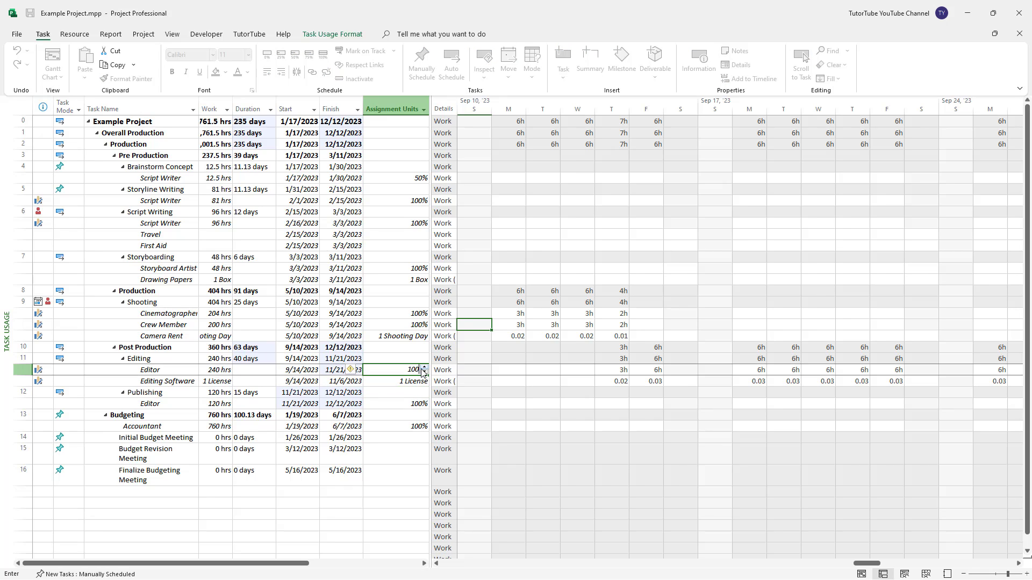
key(Return)
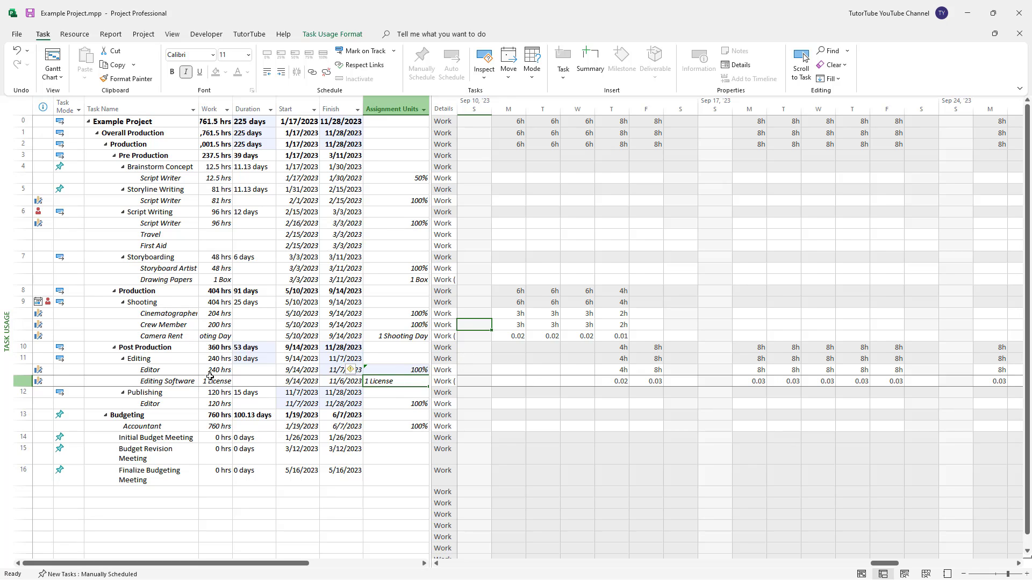
- Reduce the Editor's assignment units under the Editing task to 75% again
click(417, 370)
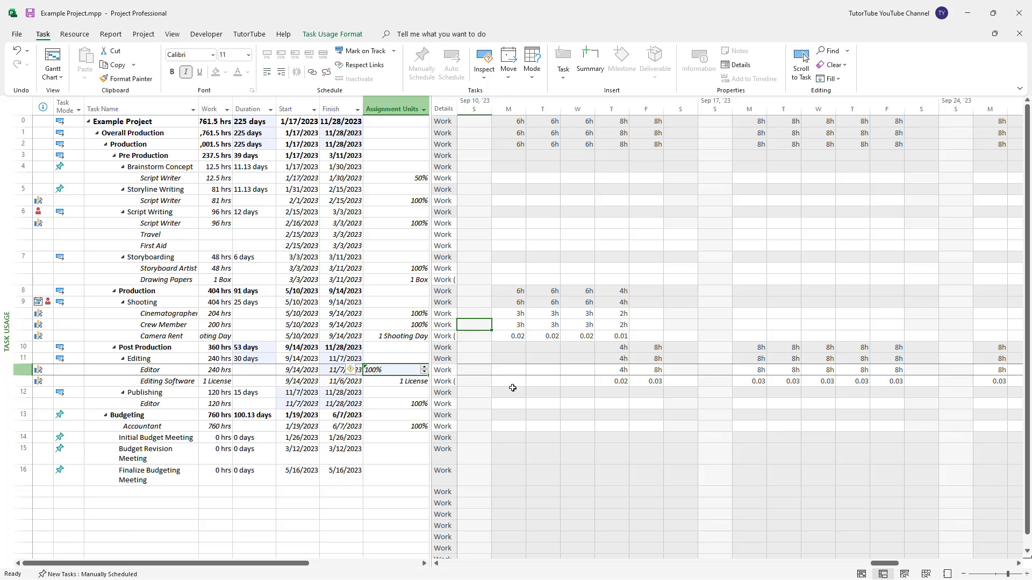
text(75%)
key(Return)
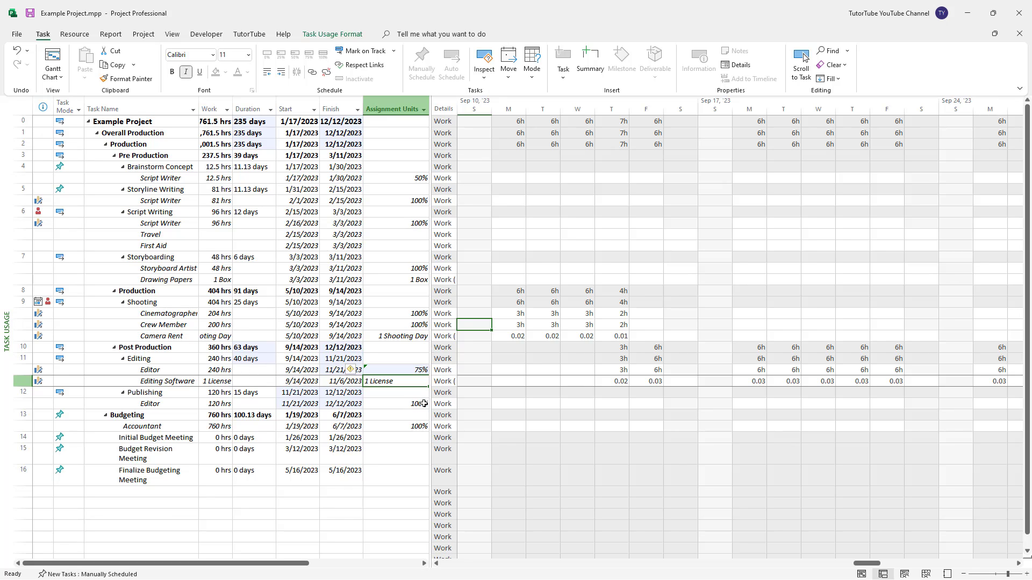
- Set the Camera Rent assignment units under the Shooting task to 2 Shooting Days
click(405, 333)
click(394, 278)
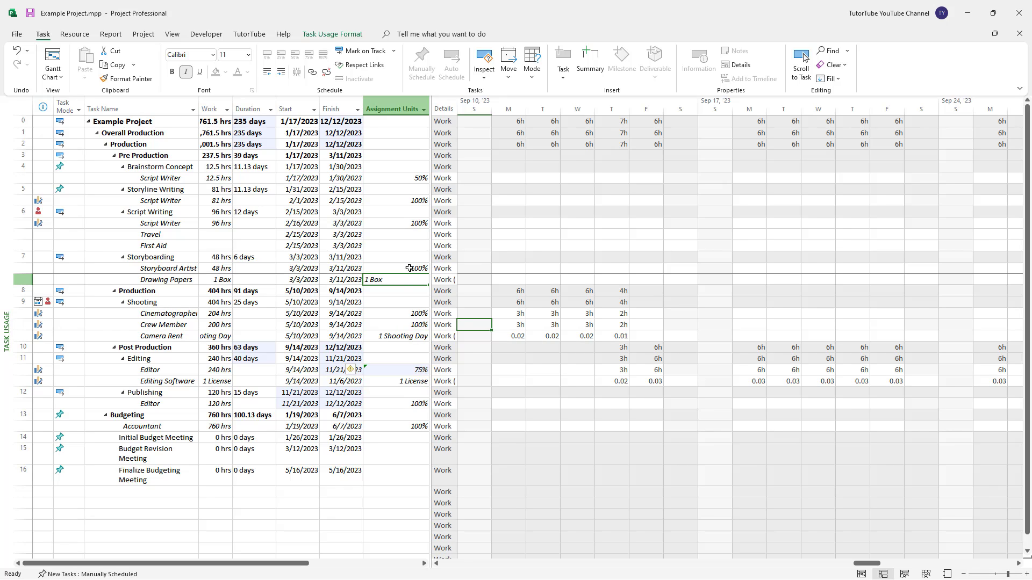
click(406, 215)
click(413, 224)
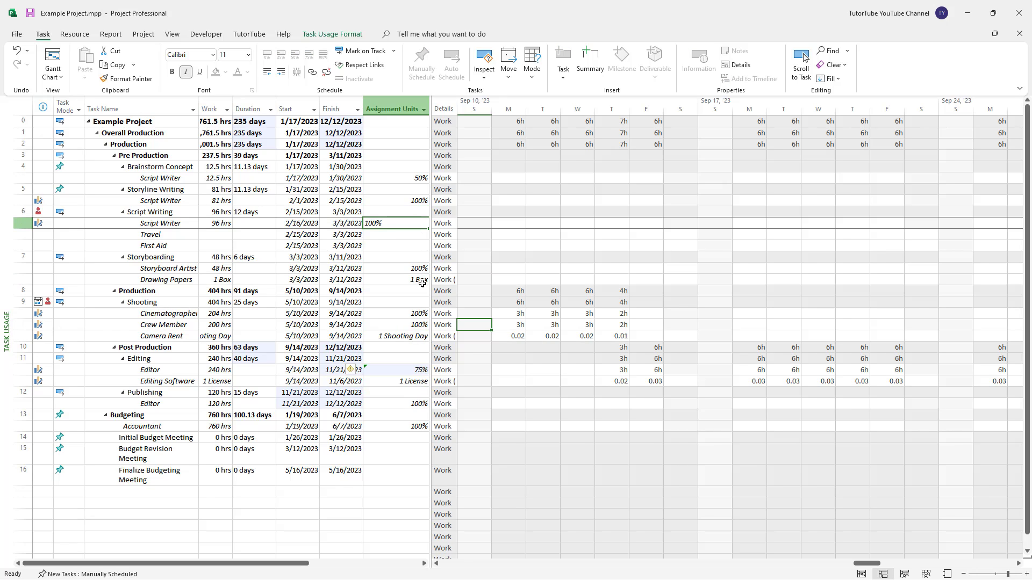
click(414, 337)
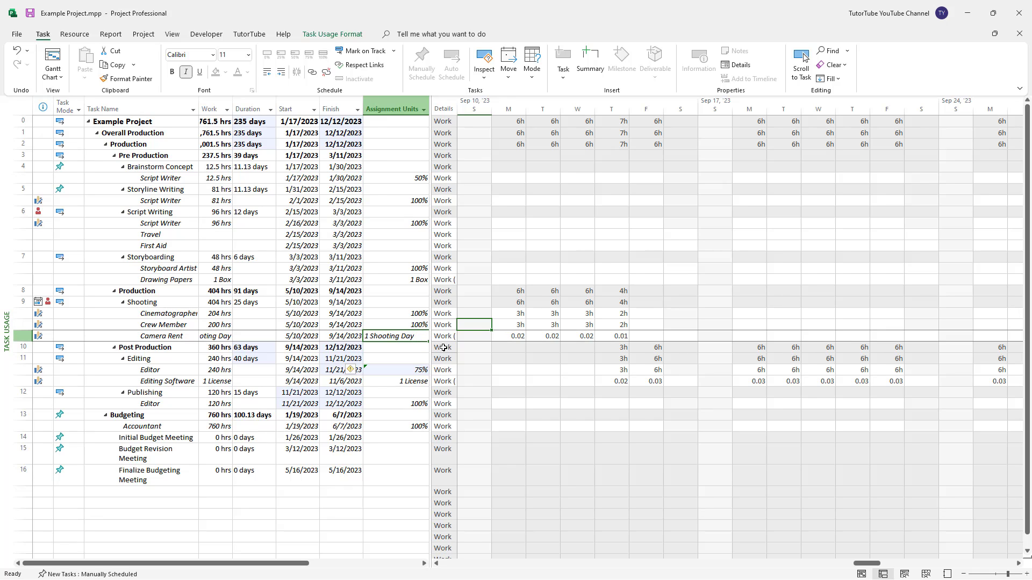
text(2)
key(Return)
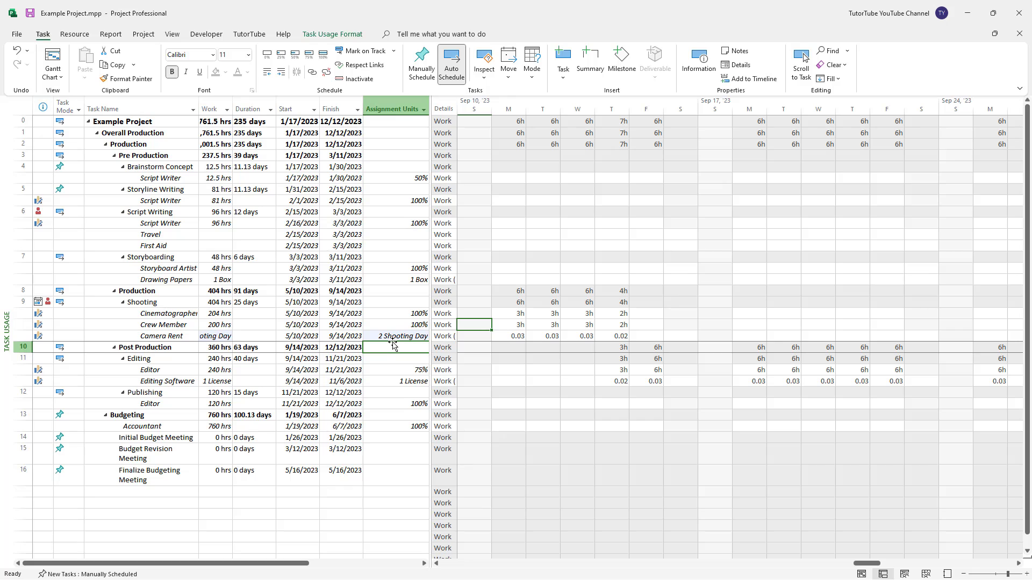
- Reduce the Camera Rent assignment units under the Shooting task to 1 Shooting Day
click(399, 336)
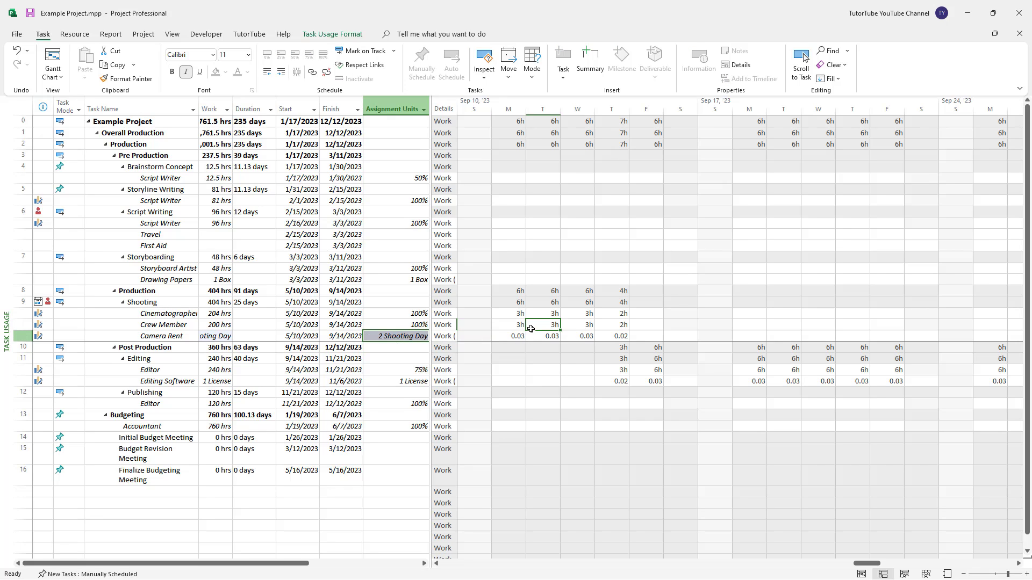
key(F2)
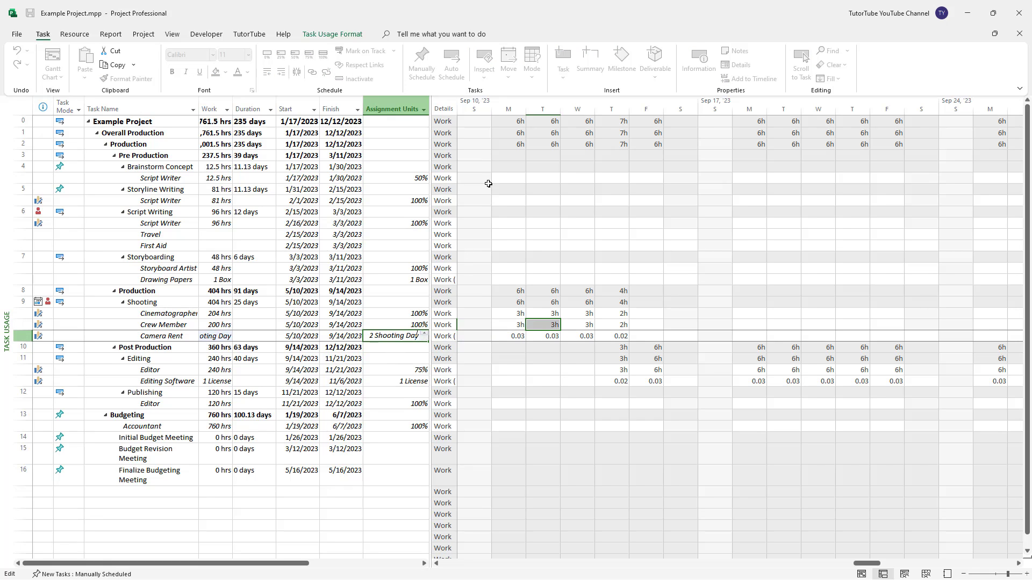
key(Escape)
click(173, 334)
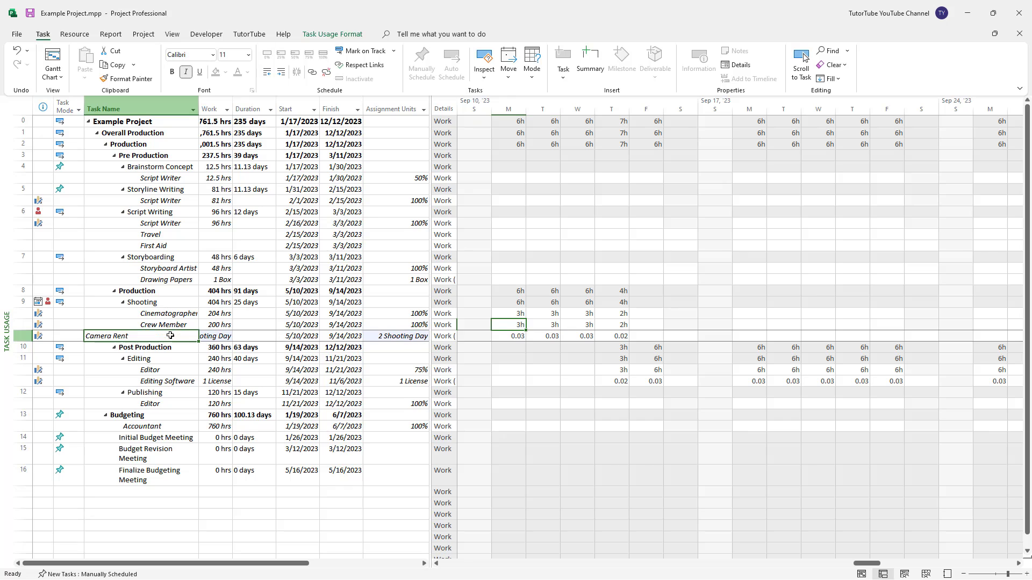
click(235, 325)
click(174, 348)
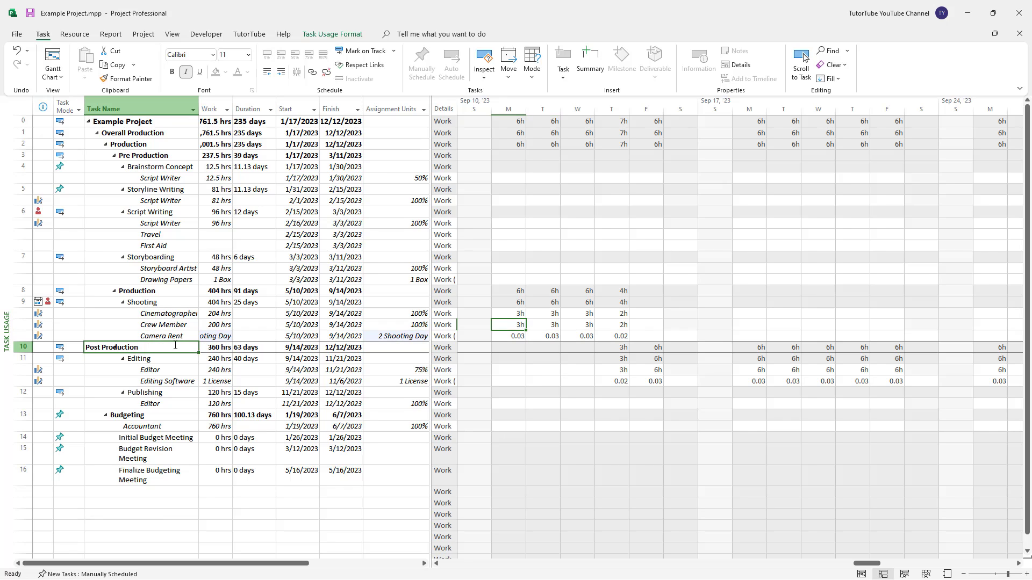
click(182, 336)
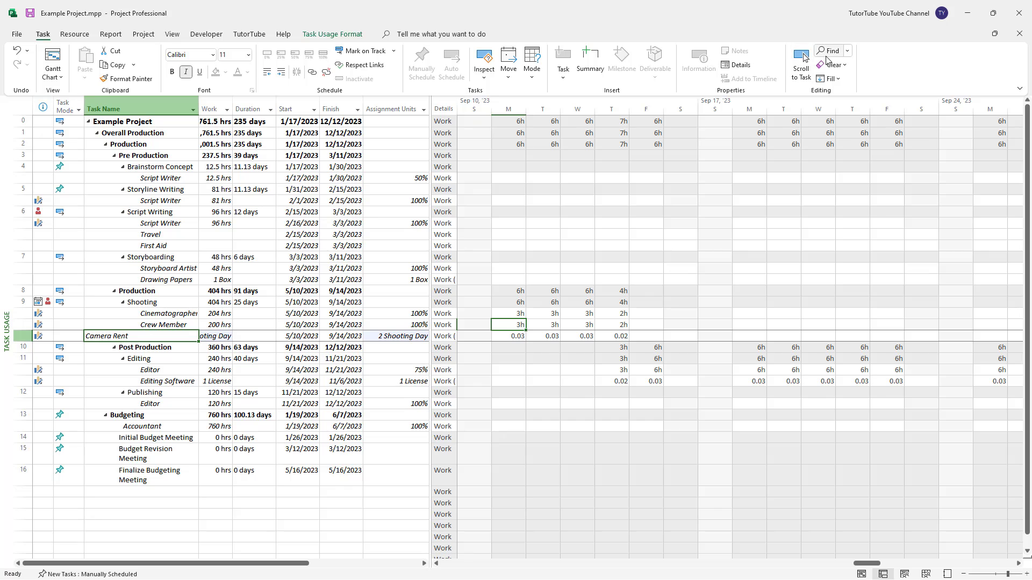
click(800, 59)
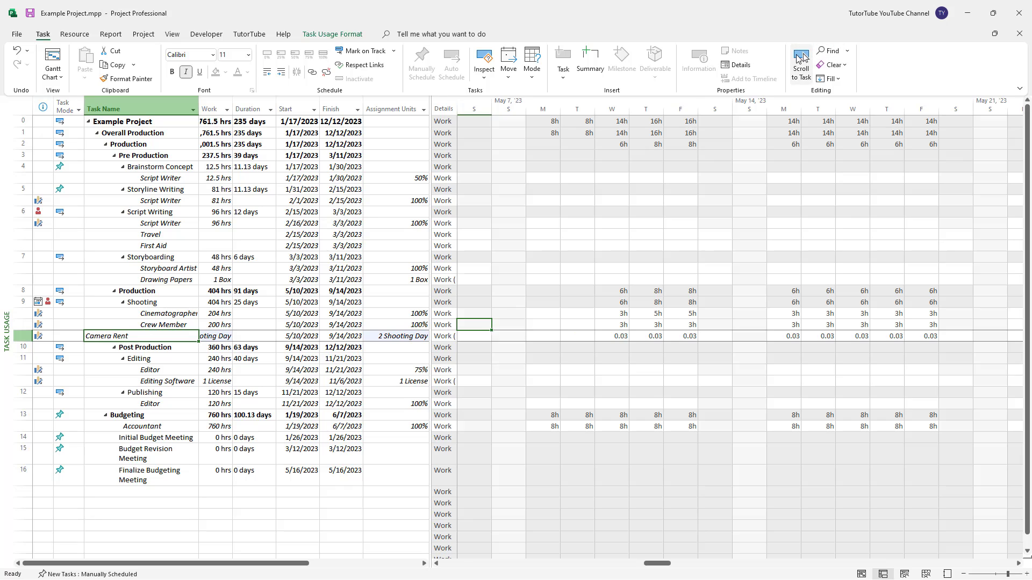
click(393, 338)
click(424, 339)
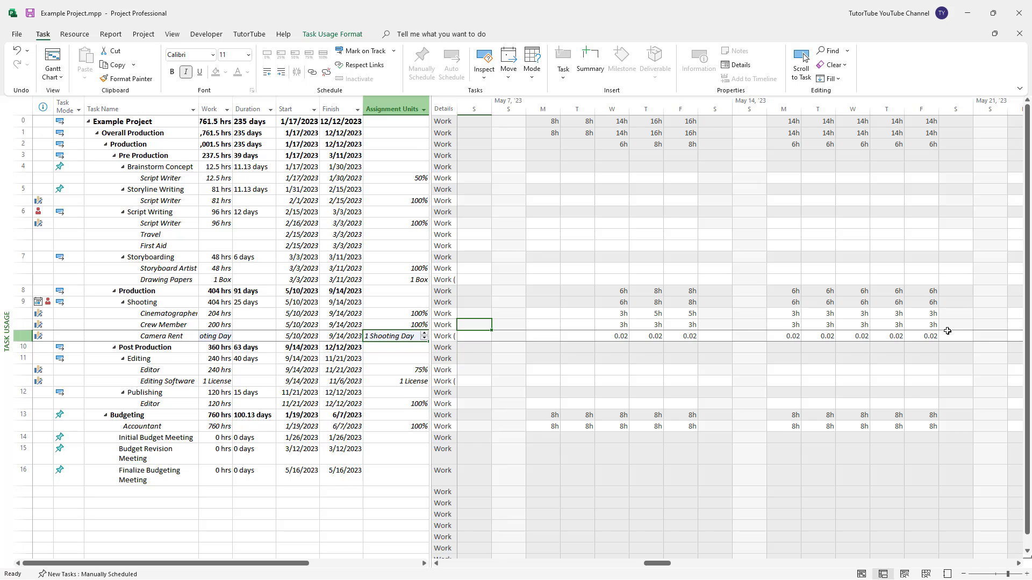
- Raise the Camera Rent assignment units under the Shooting task to 2 Shooting Days, and then further to 4 Shooting Days
text(2)
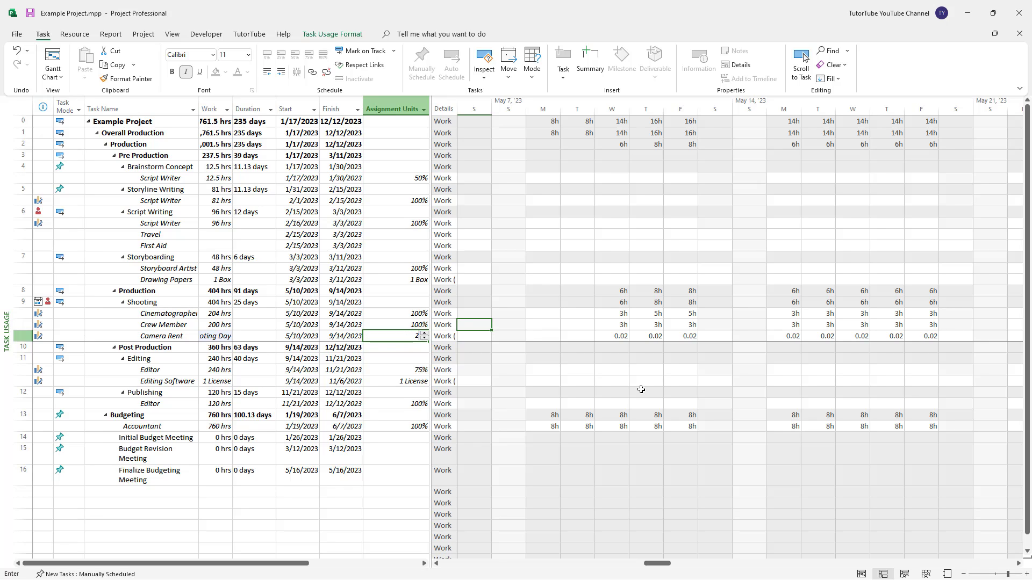
key(Return)
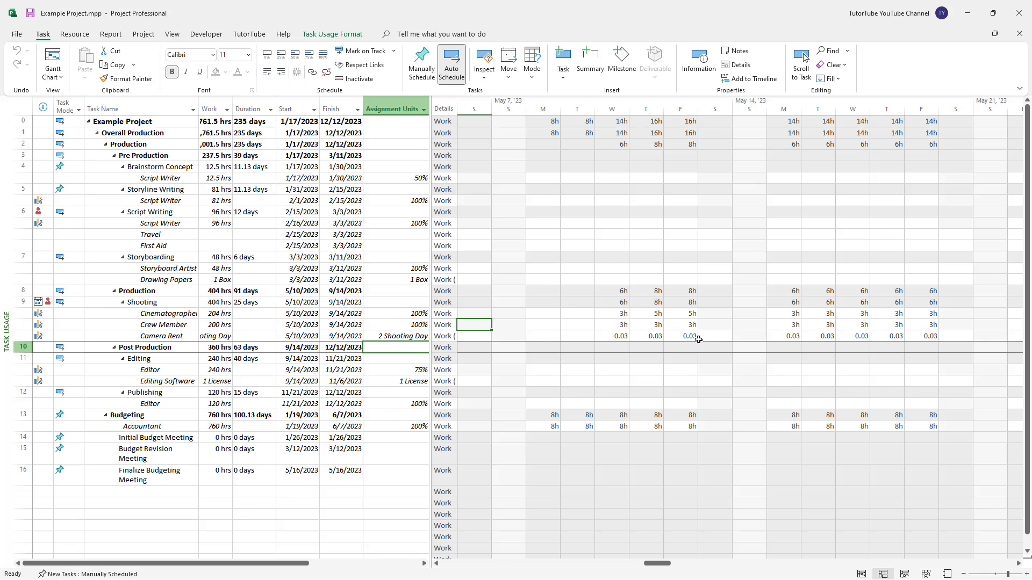
click(404, 335)
text(4)
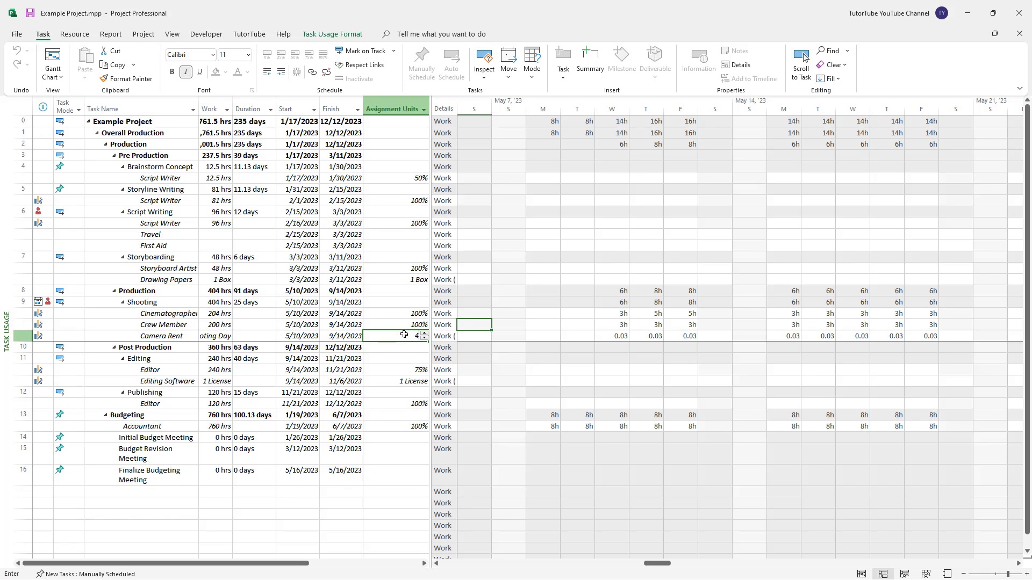
key(Return)
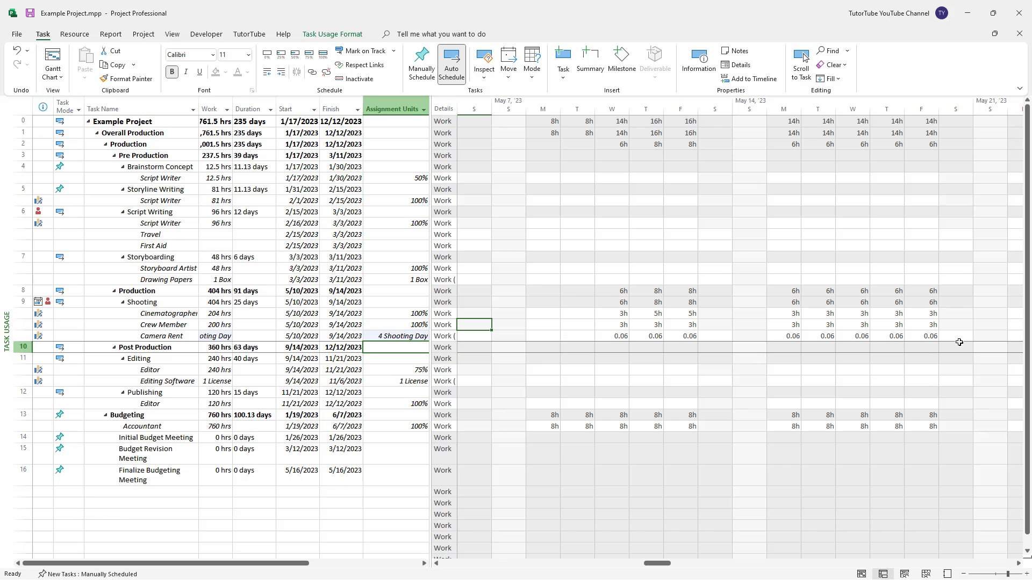
- Return the Camera Rent assignment units under the Shooting task to 1 Shooting Day
click(409, 336)
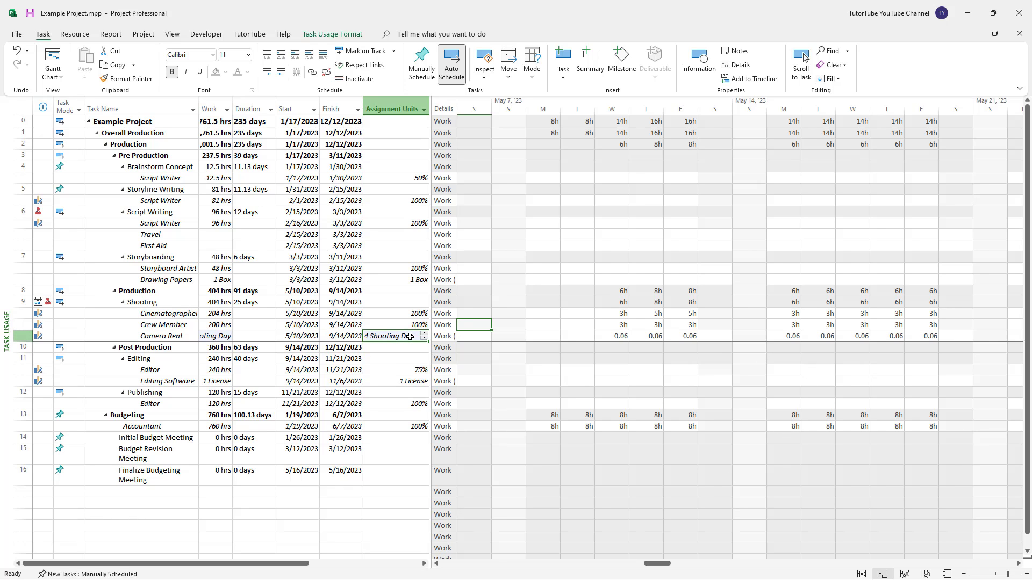
text(1)
key(Return)
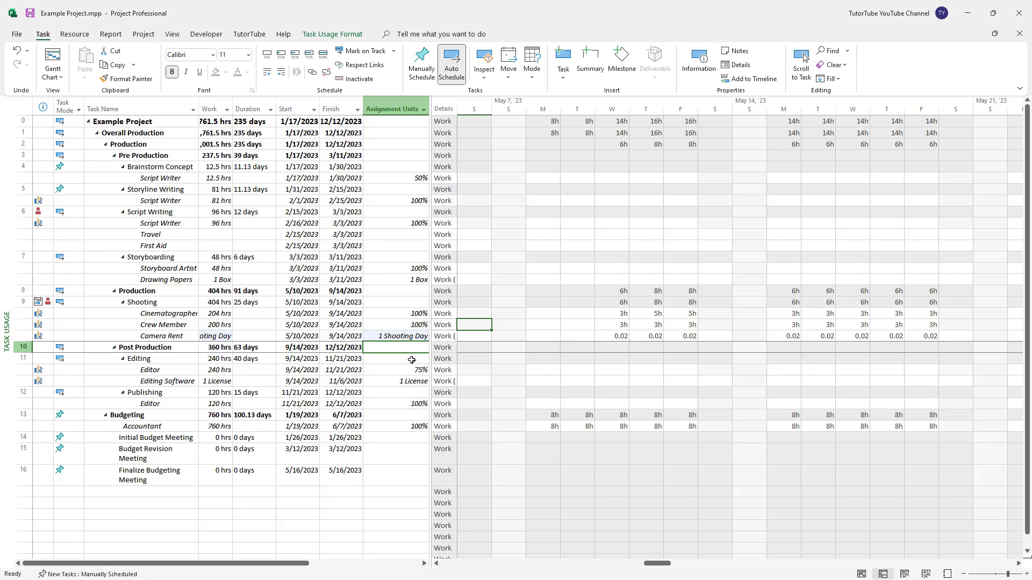